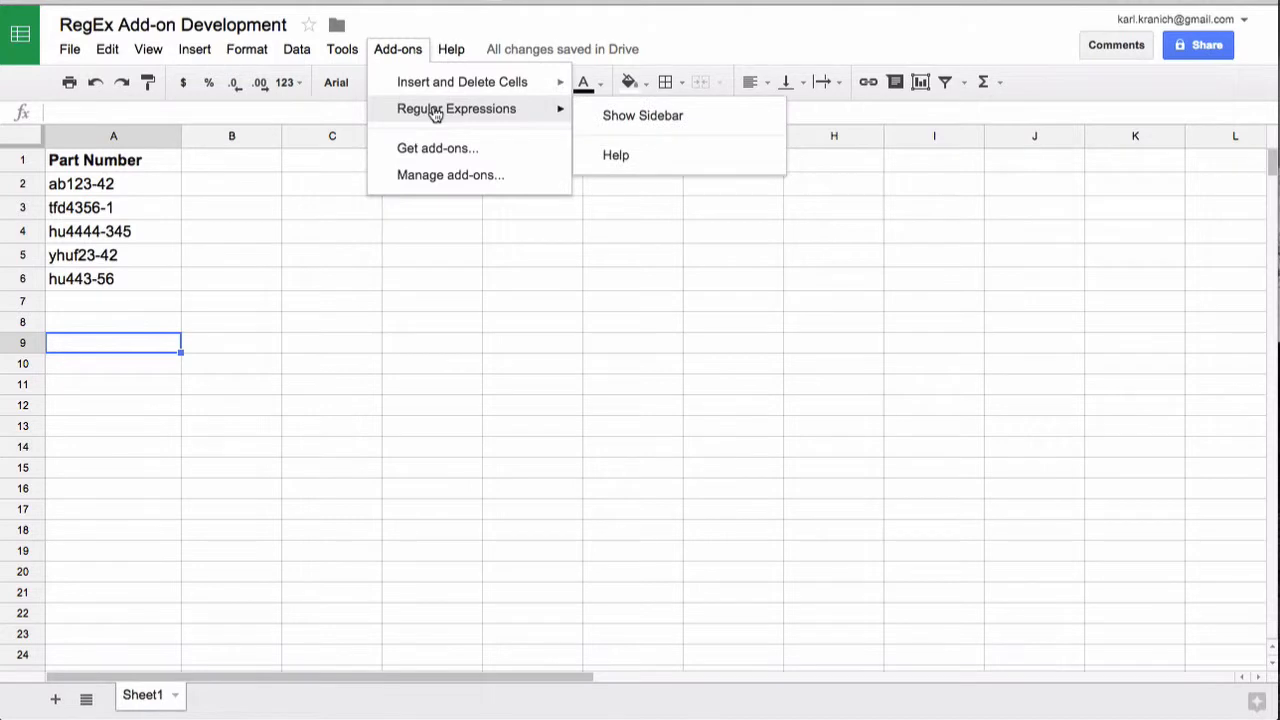
- Show the Regular Expressions sidebar and test the match expression hu on the currently selected cell
left_click(643, 117)
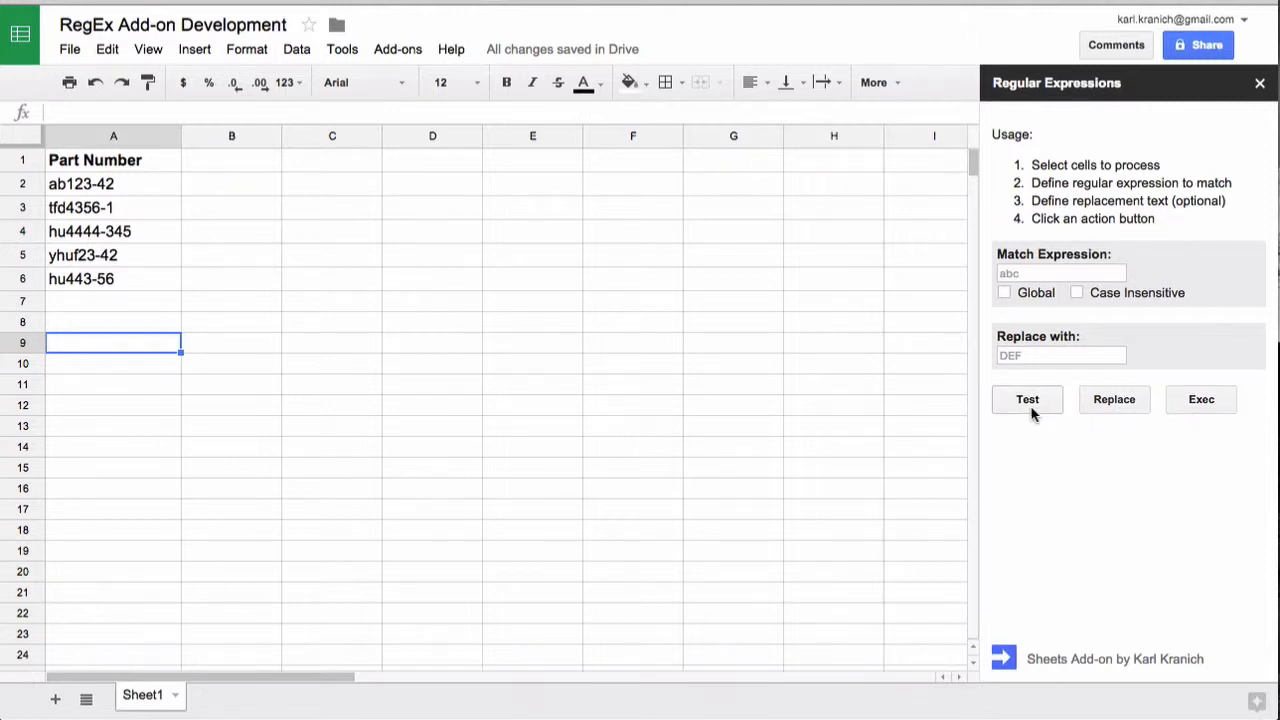
left_click(1044, 274)
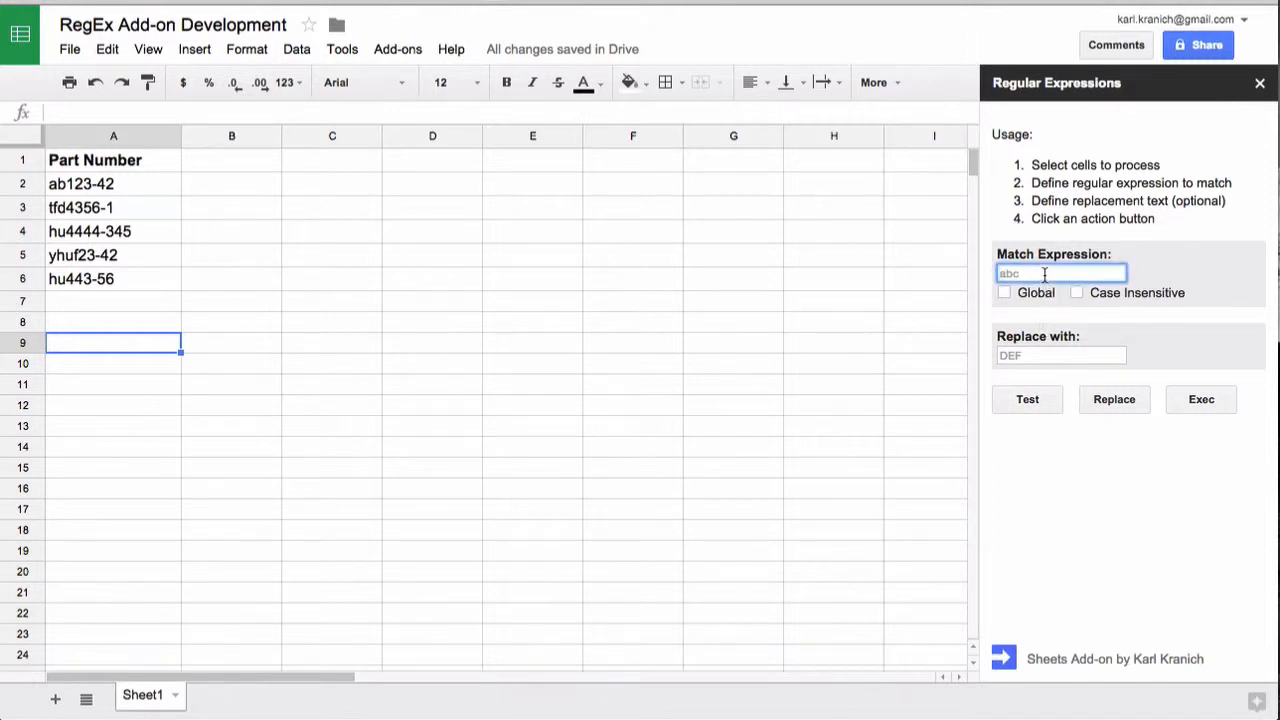
type("hu")
left_click(1048, 400)
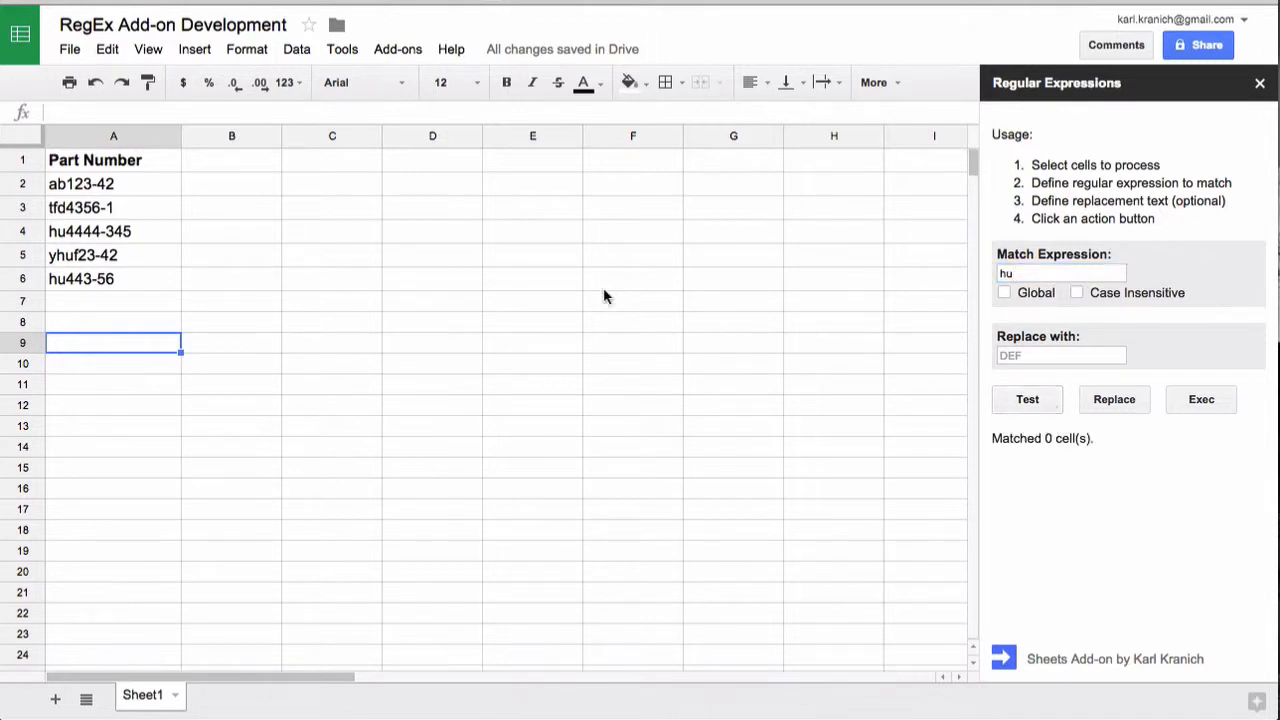
- Test the expression hu on part numbers A2:A6 and undo the match highlighting
left_click_drag(140, 197, 122, 281)
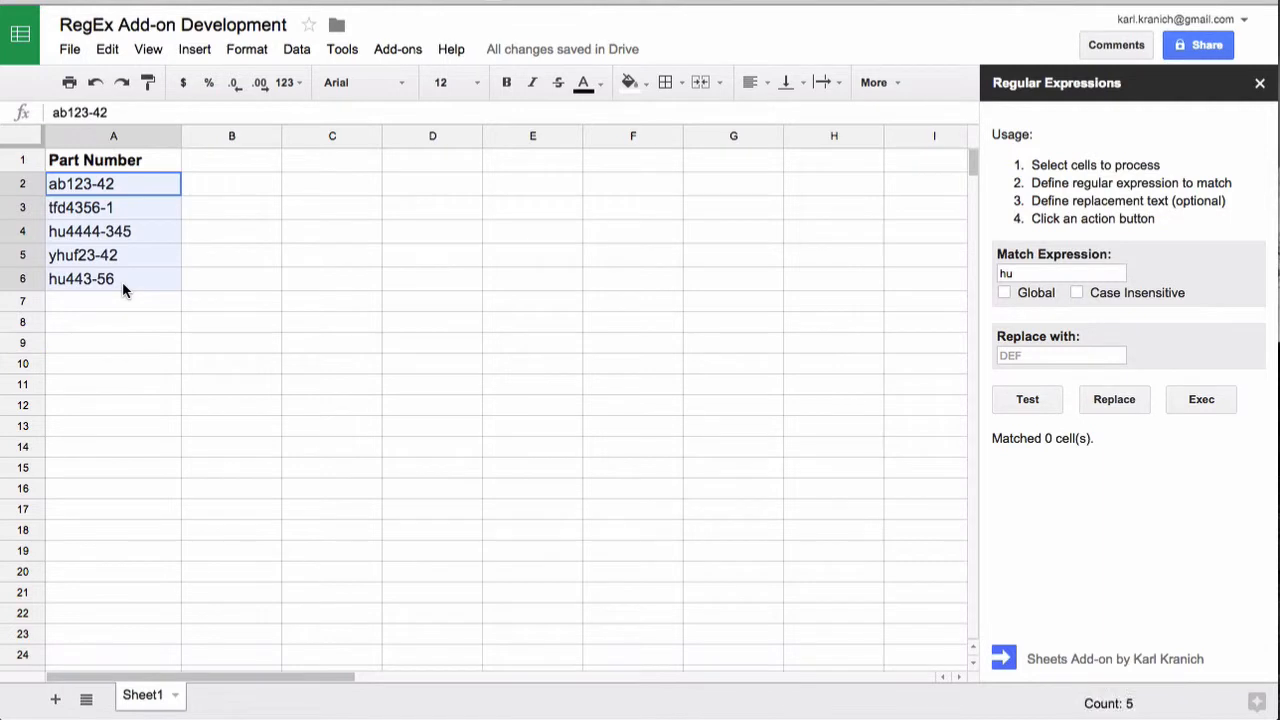
left_click(1030, 400)
left_click(1025, 400)
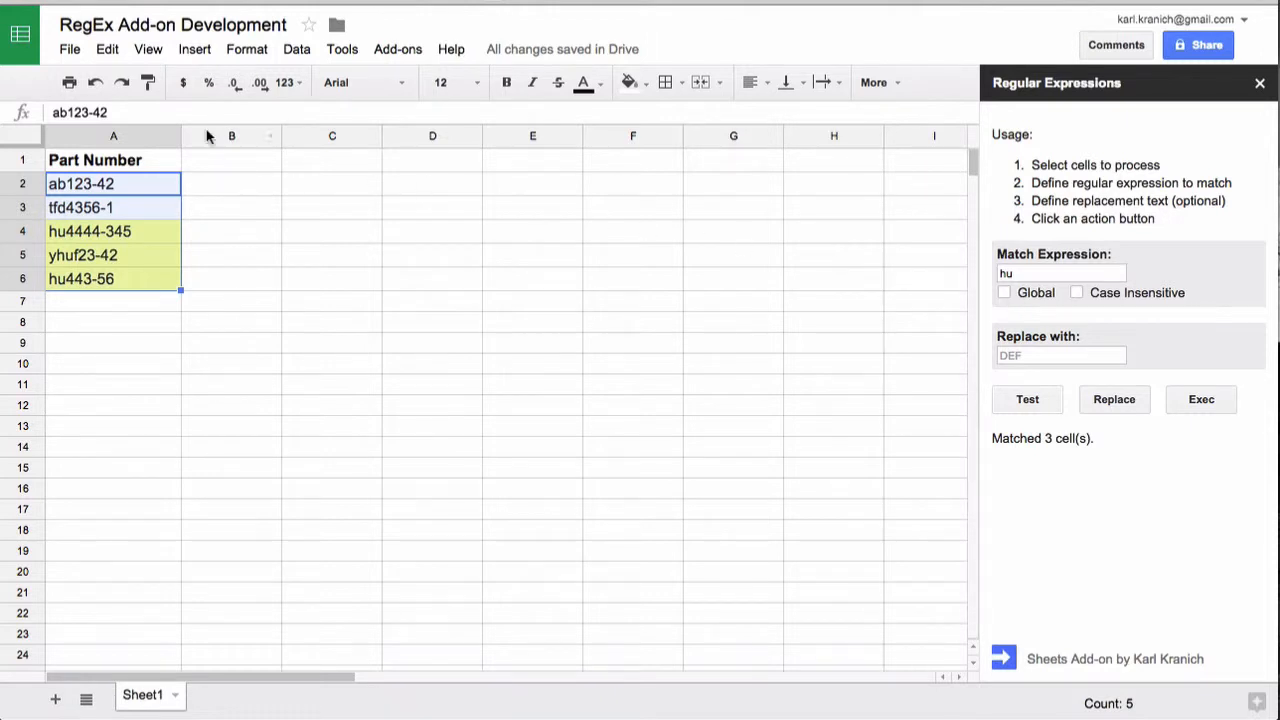
left_click(110, 52)
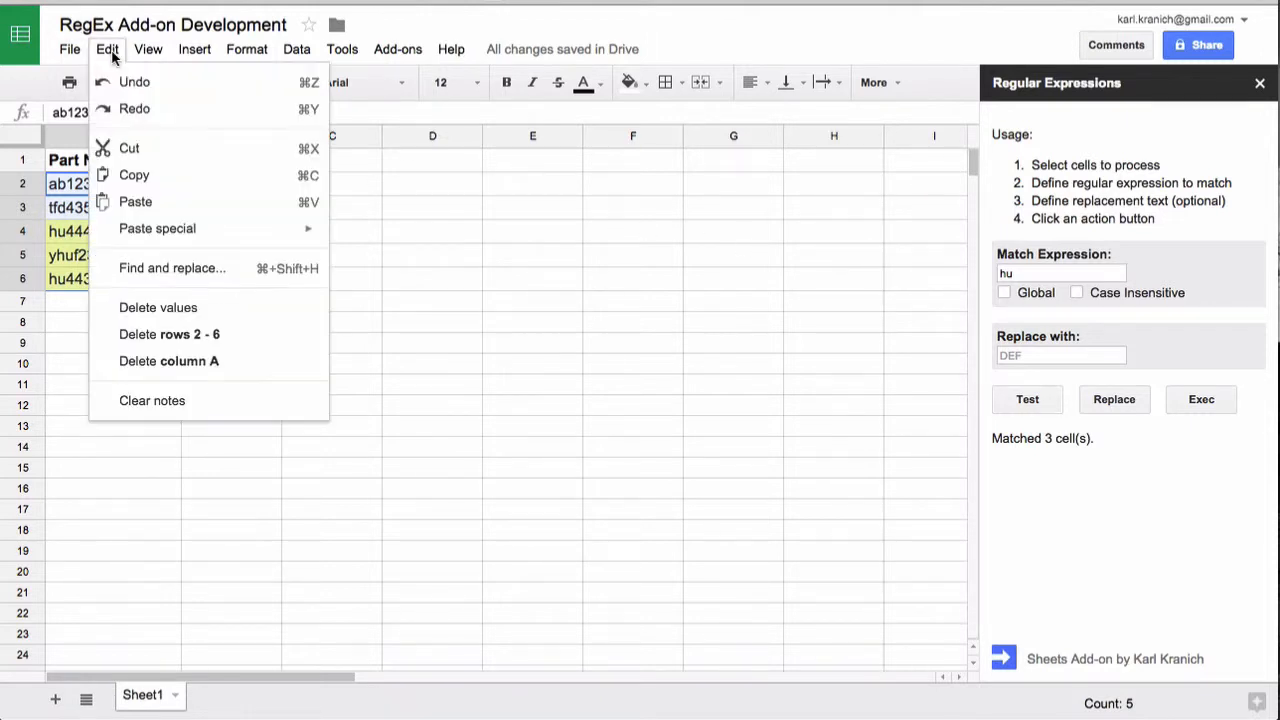
left_click(124, 80)
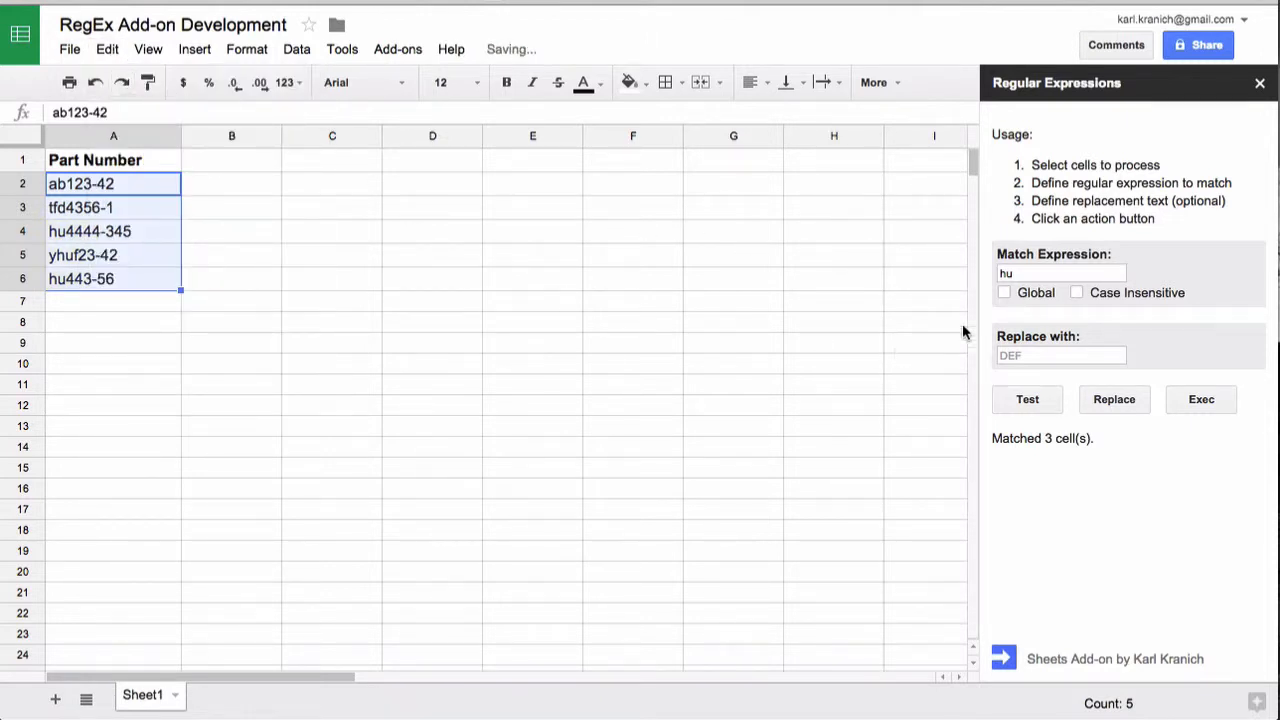
- Test the match expression ^hu on the selected part numbers and undo the match highlighting
double_click(1020, 273)
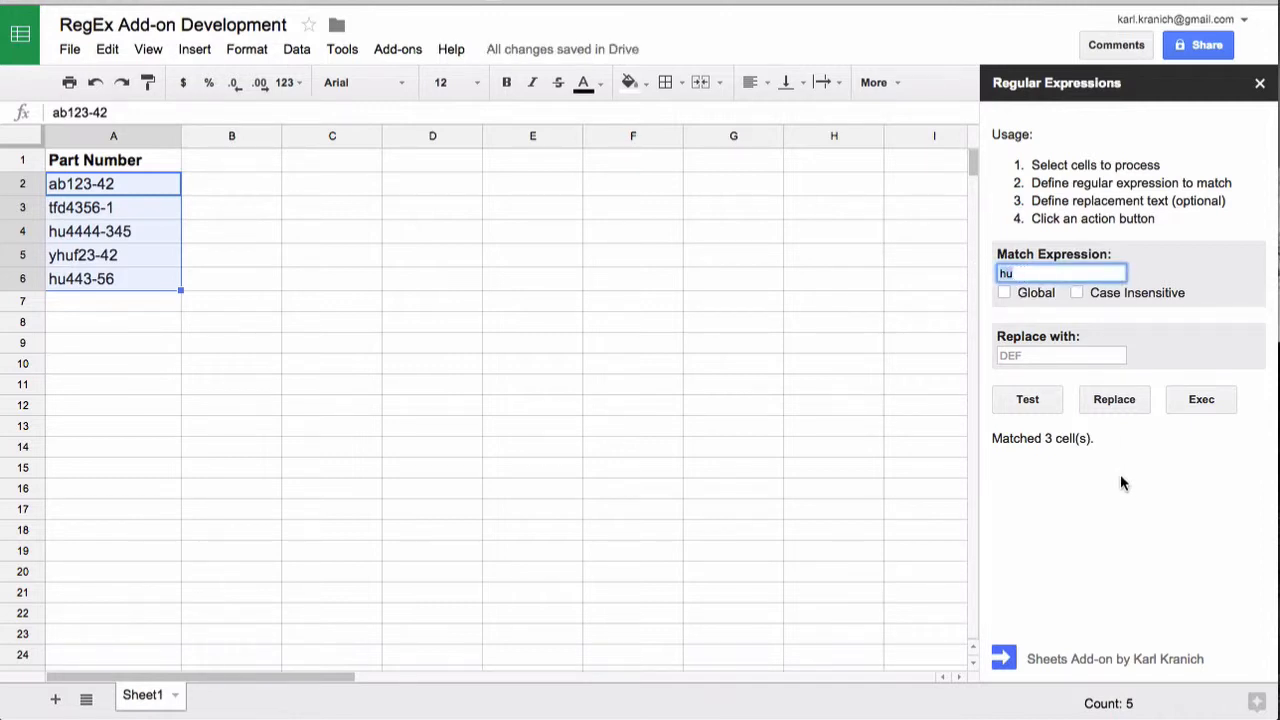
type("^hu")
left_click(1060, 403)
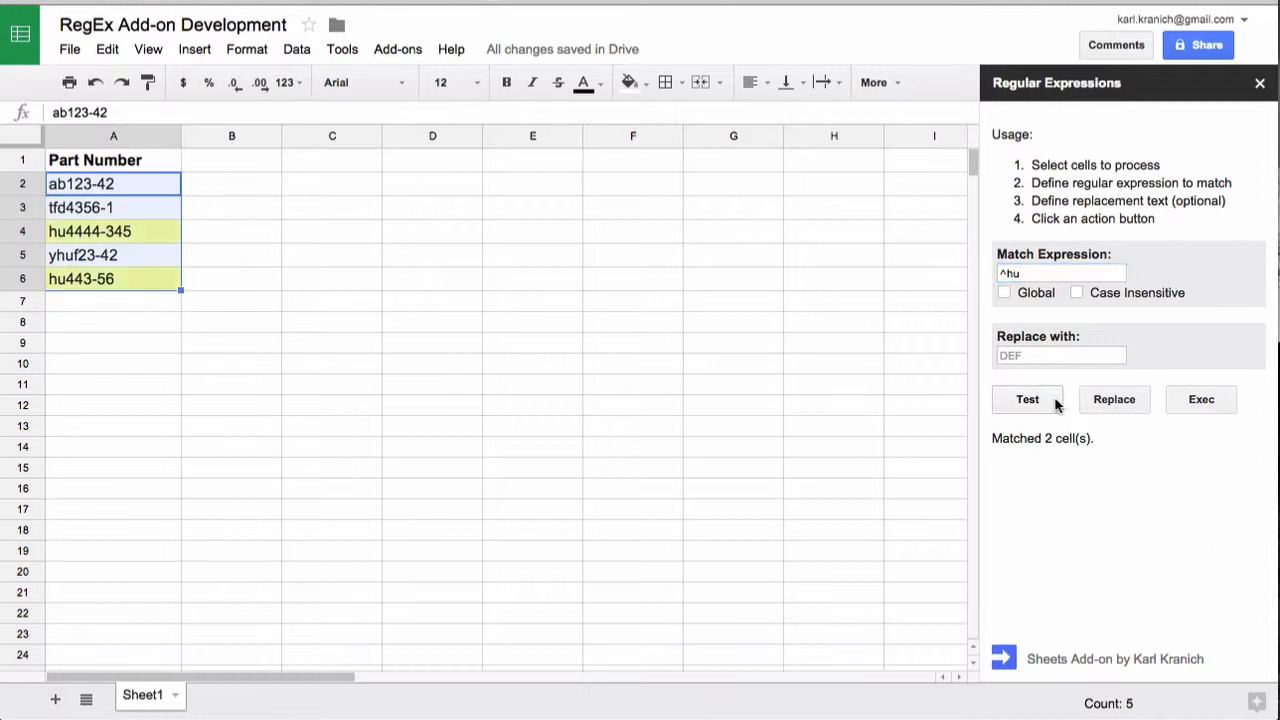
left_click(112, 55)
left_click(131, 85)
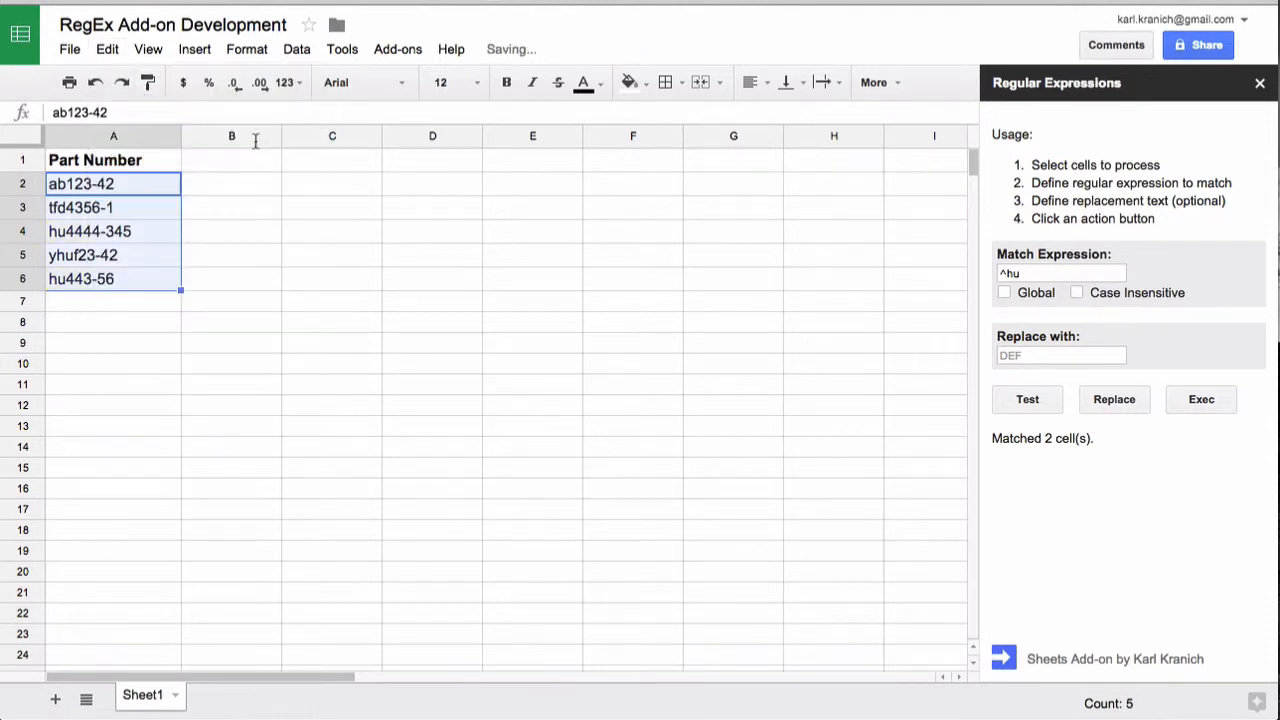
- Test the match expression \d{3} on the selected part numbers and undo the match highlighting
left_click_drag(1040, 270, 975, 267)
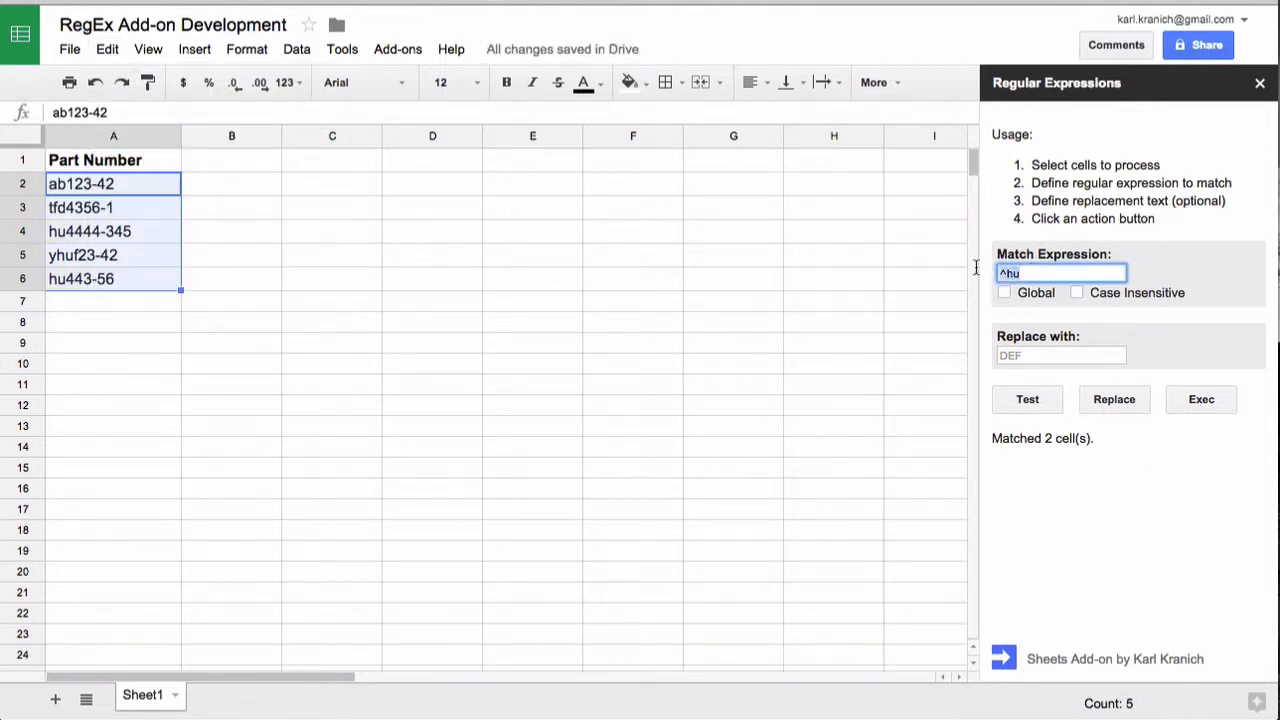
key("BackSpace")
type("\\d{3}")
left_click(1025, 400)
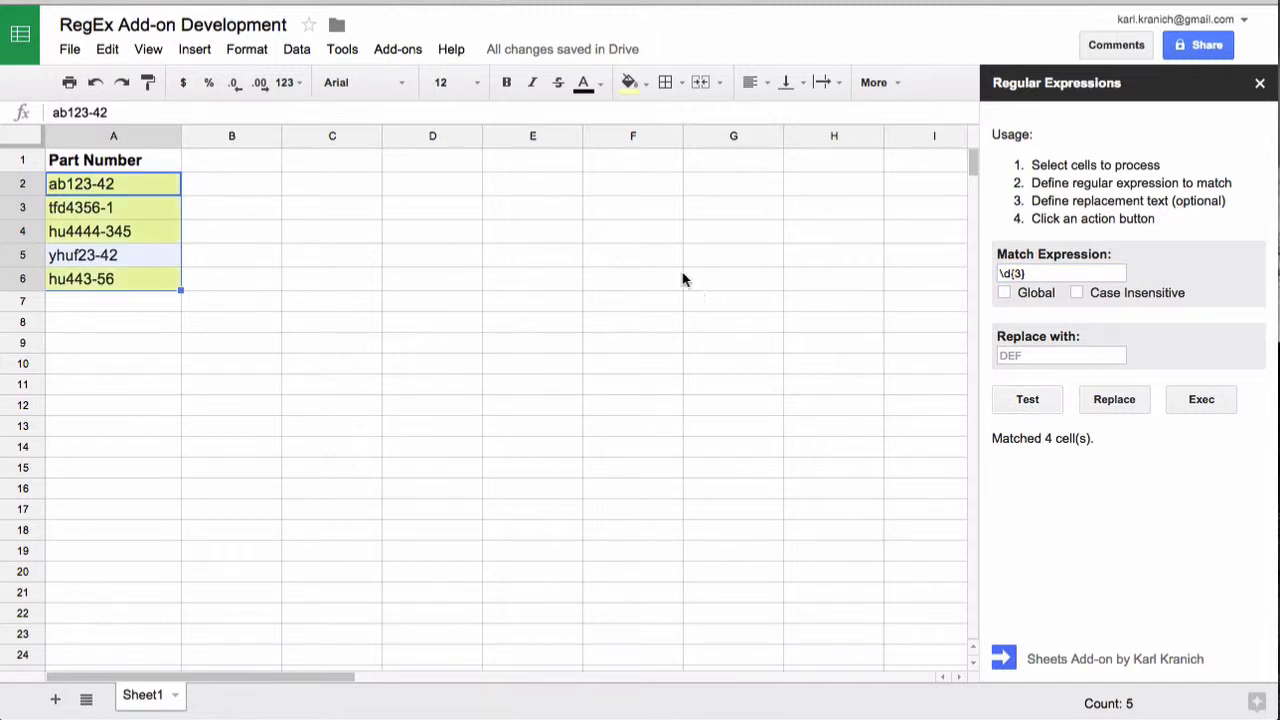
left_click(101, 58)
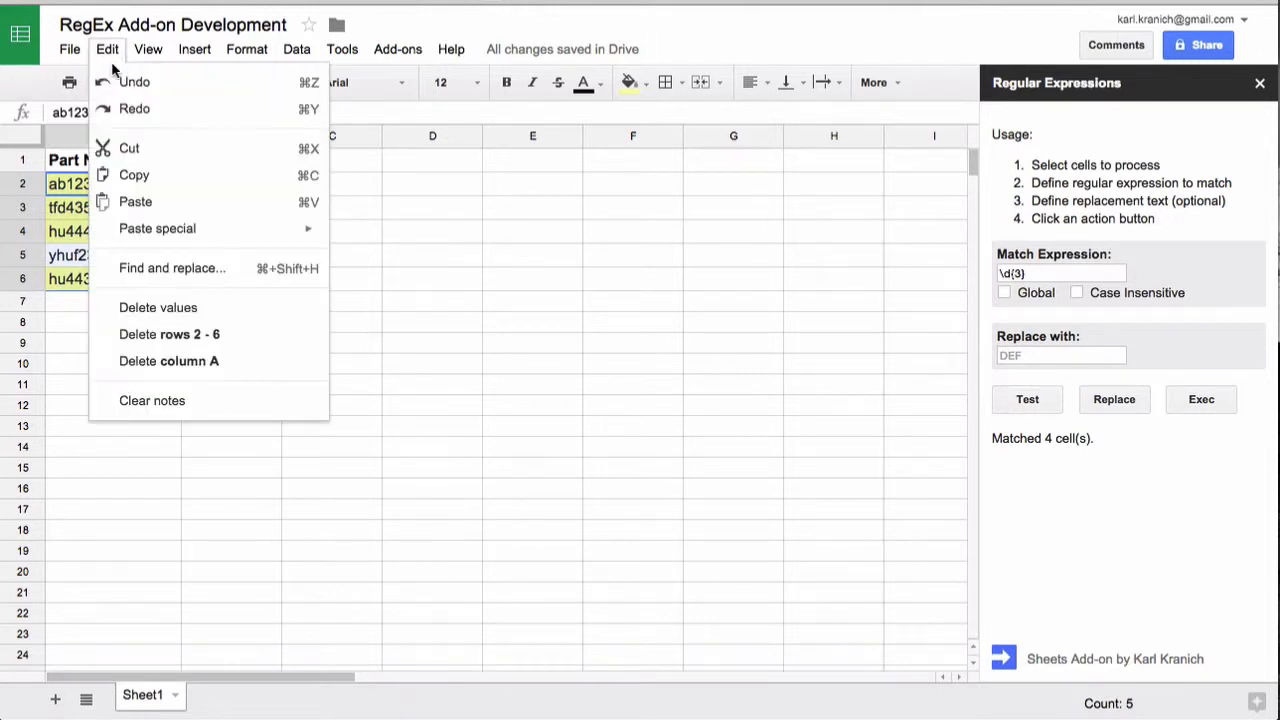
left_click(122, 82)
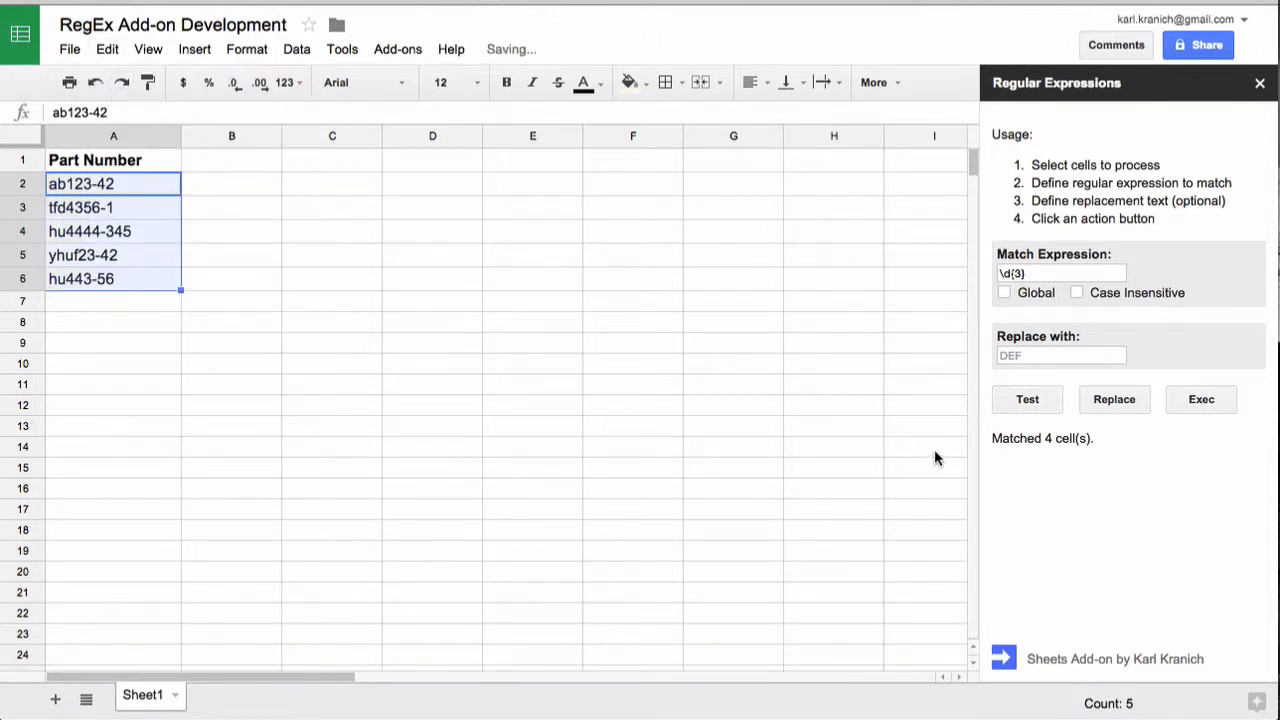
- Replace the \d{3} matches in the selected part numbers with nnn and undo the replacement
left_click(1061, 277)
left_click(1045, 354)
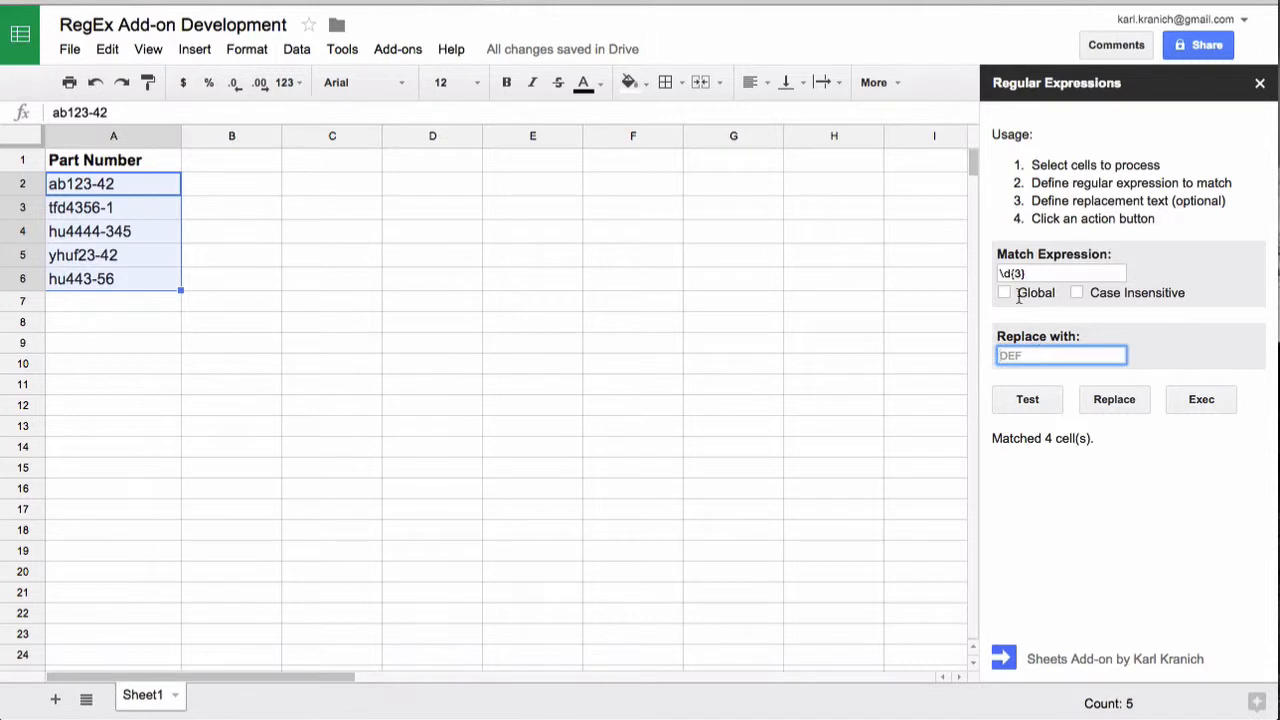
type("nnn")
left_click(1111, 400)
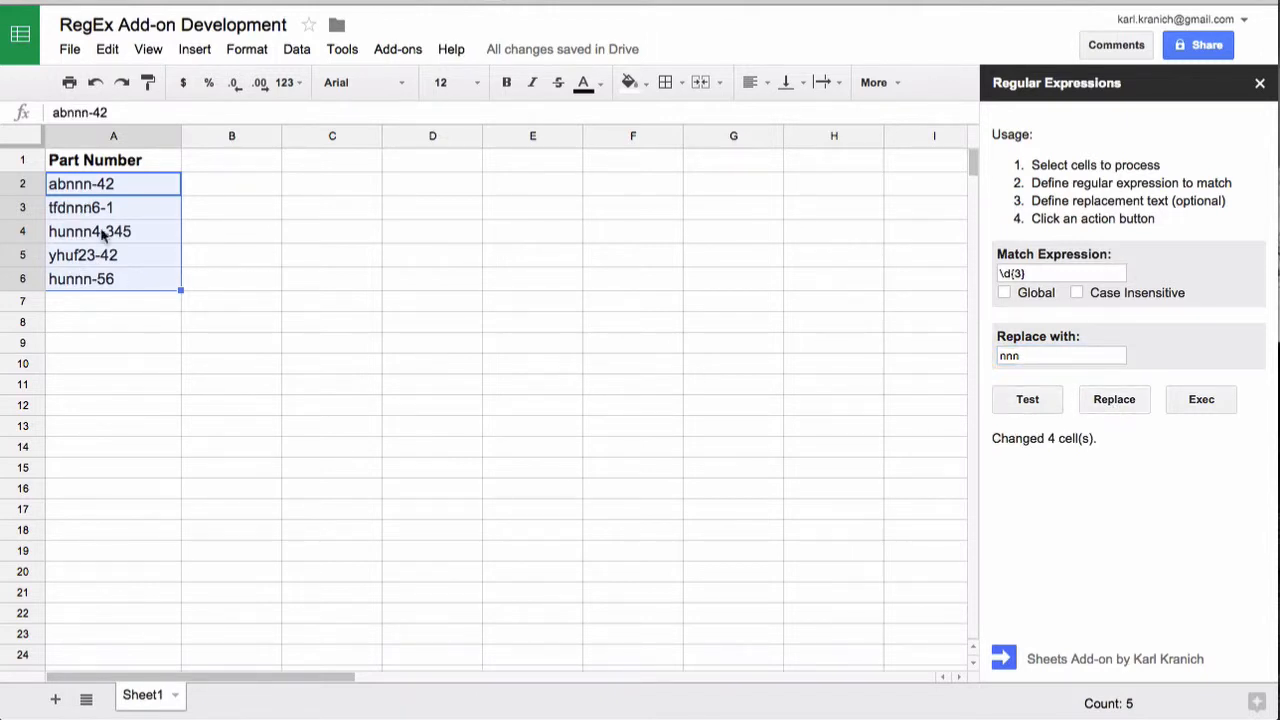
left_click(106, 50)
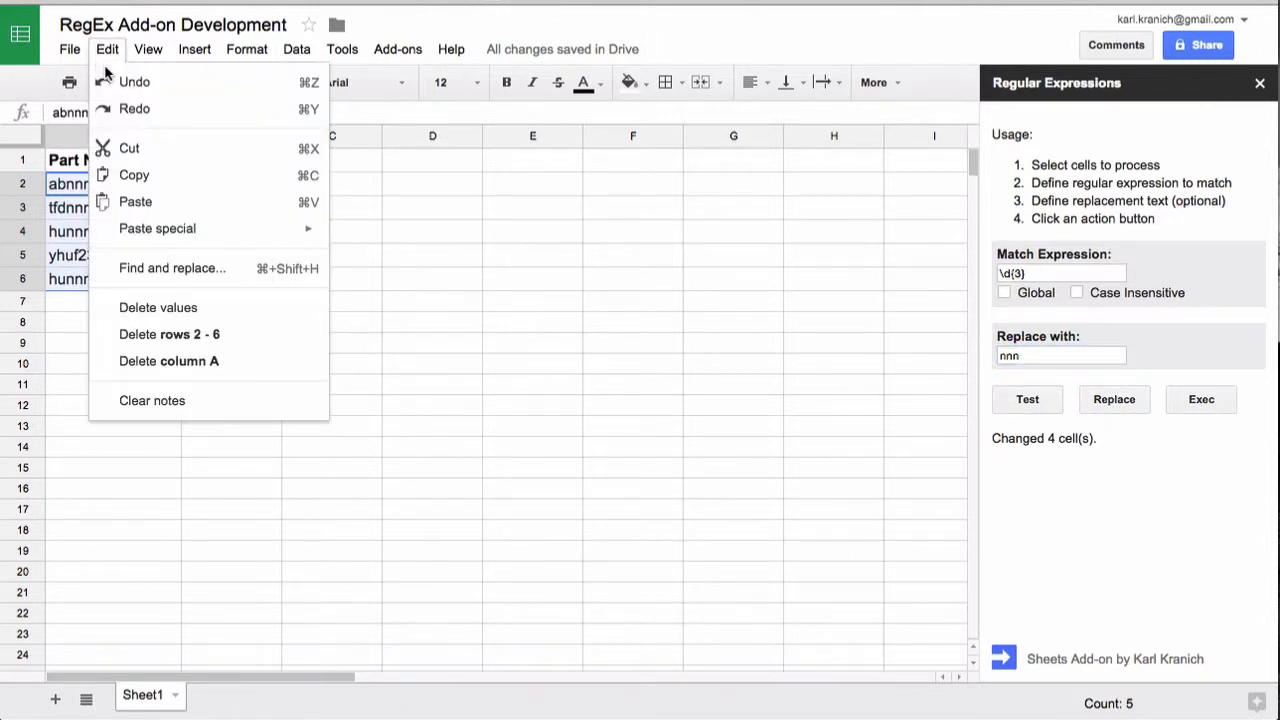
left_click(105, 82)
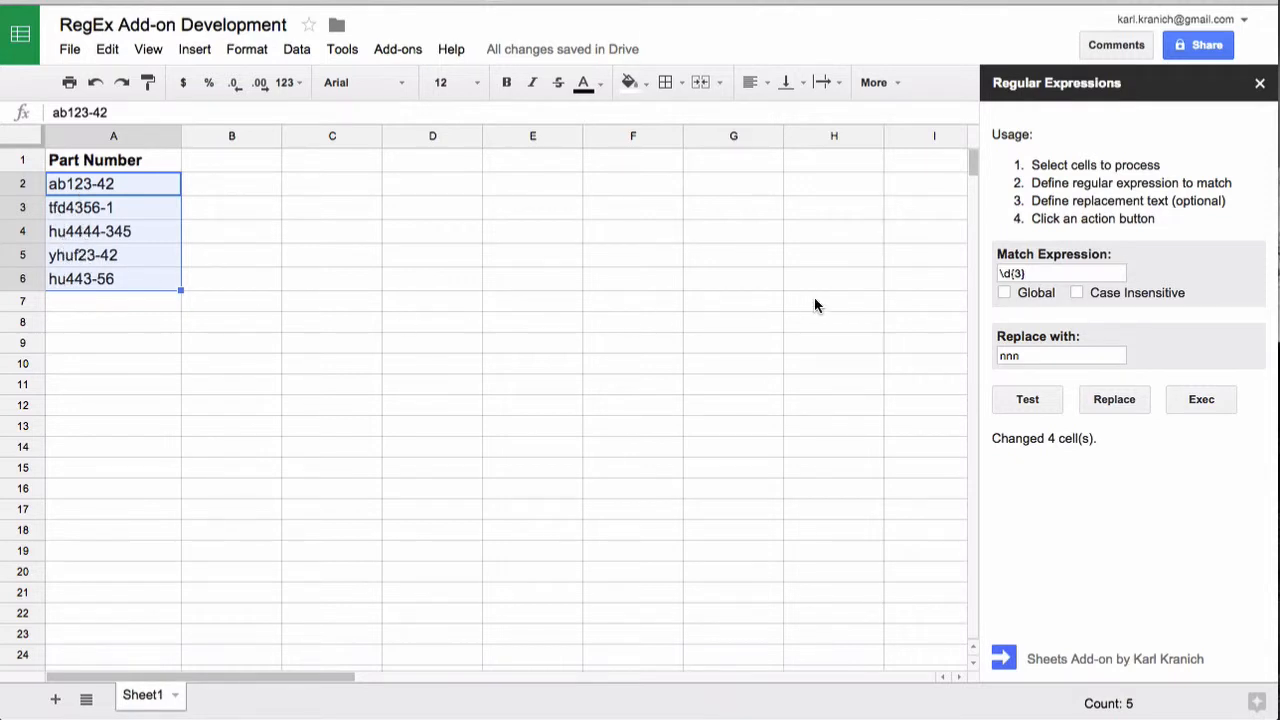
- Change the match expression to ([a-z]+)(\d+)- to capture the letters and digits before the hyphen
left_click_drag(1034, 274, 985, 276)
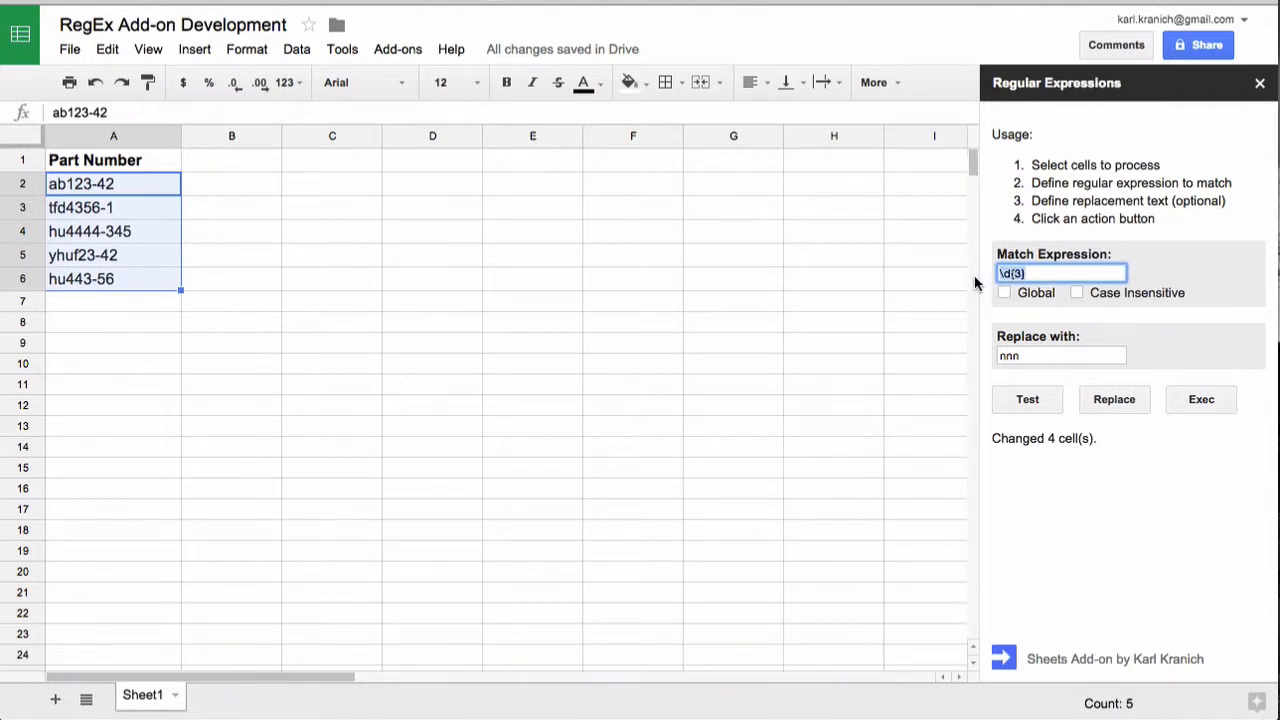
key("BackSpace")
type("[a-z]+")
key("Left")
key("Left")
key("Left")
key("Left")
key("Left")
type("(")
key("End")
type(")(\\d+)-")
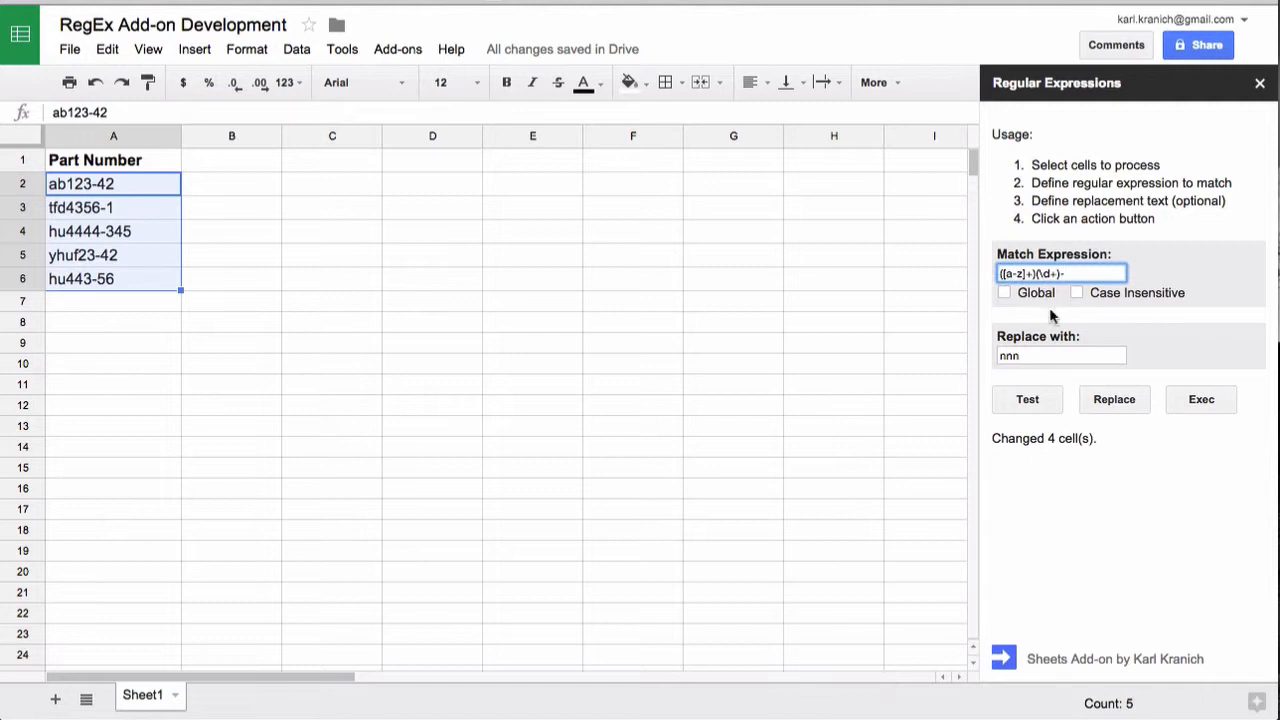
- Replace the matches in the selected part numbers with $2$1- to swap the letters and digits
left_click(1033, 357)
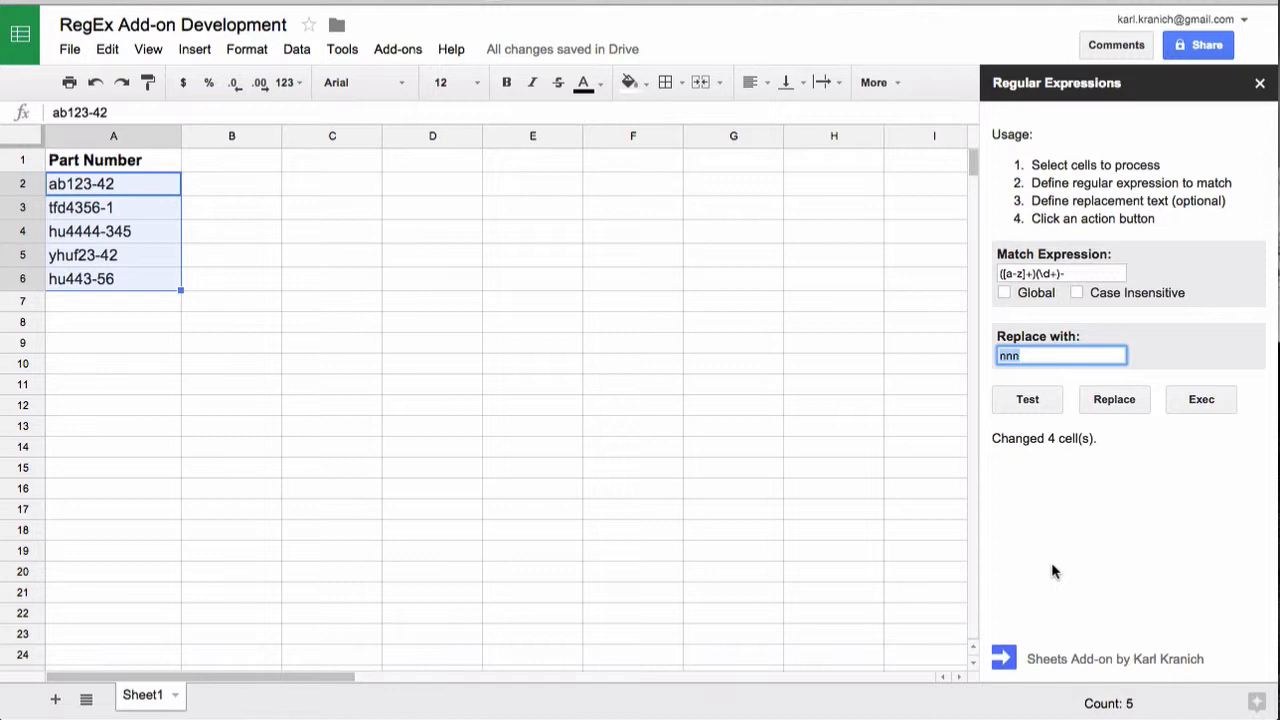
type("$2$1-")
left_click(1114, 398)
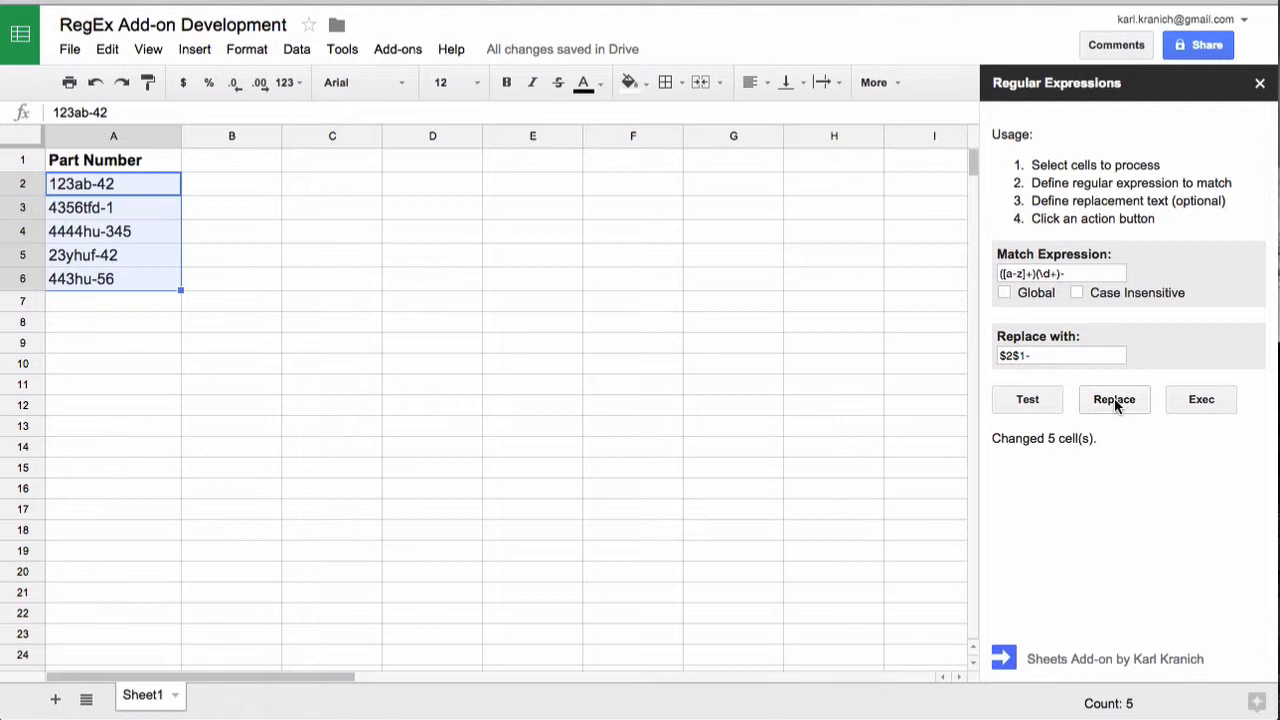
- Clear the match expression and the replacement text, and undo the swap in the part numbers
left_click(1076, 275)
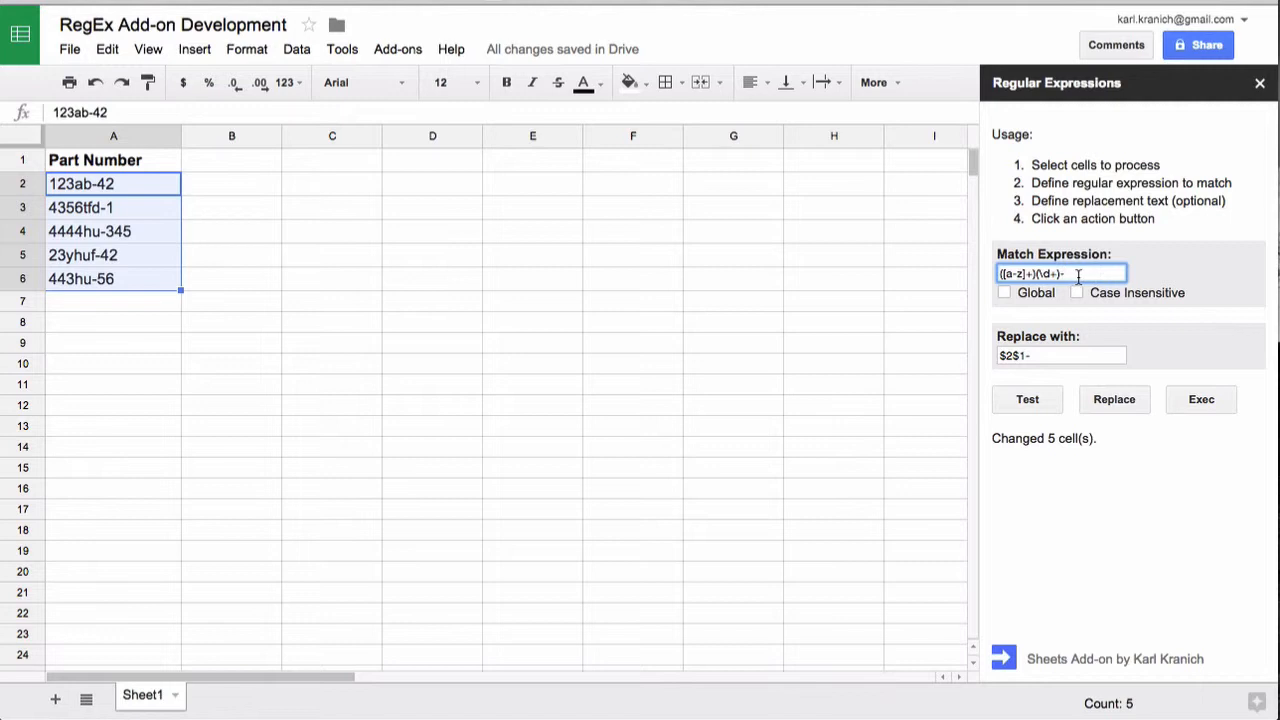
left_click_drag(1080, 275, 988, 265)
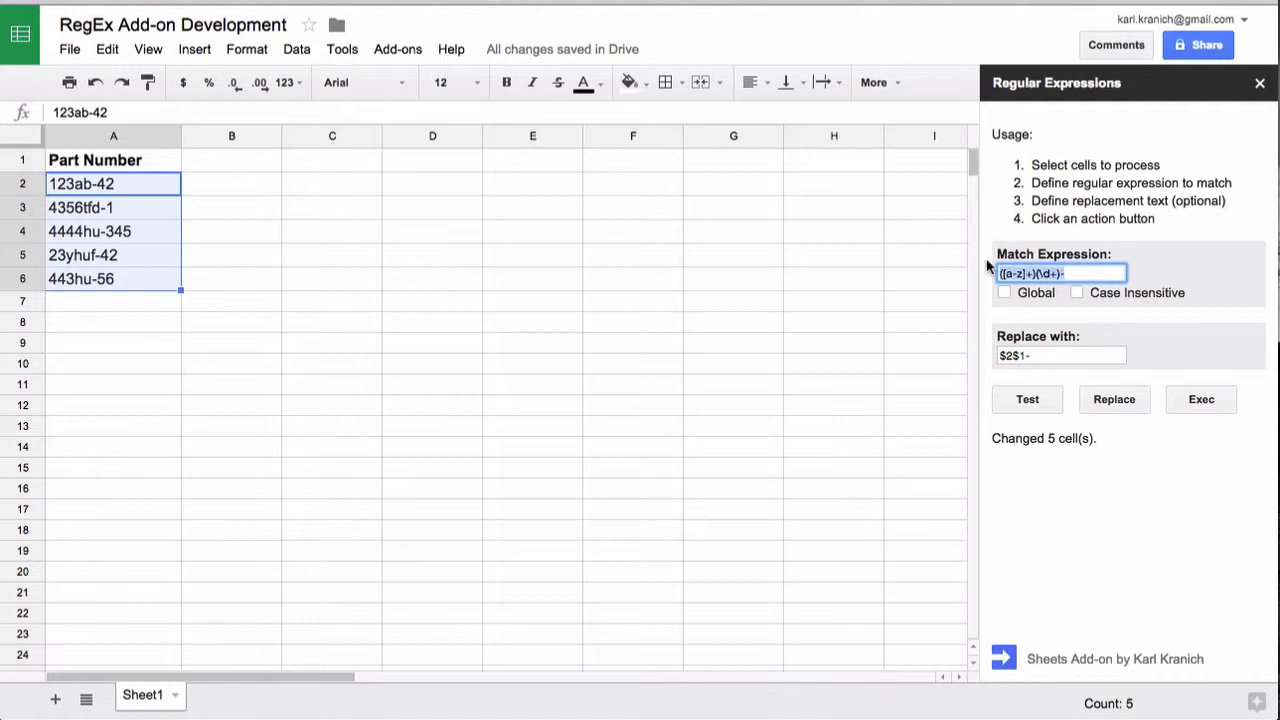
key("BackSpace")
left_click_drag(1052, 356, 988, 356)
key("BackSpace")
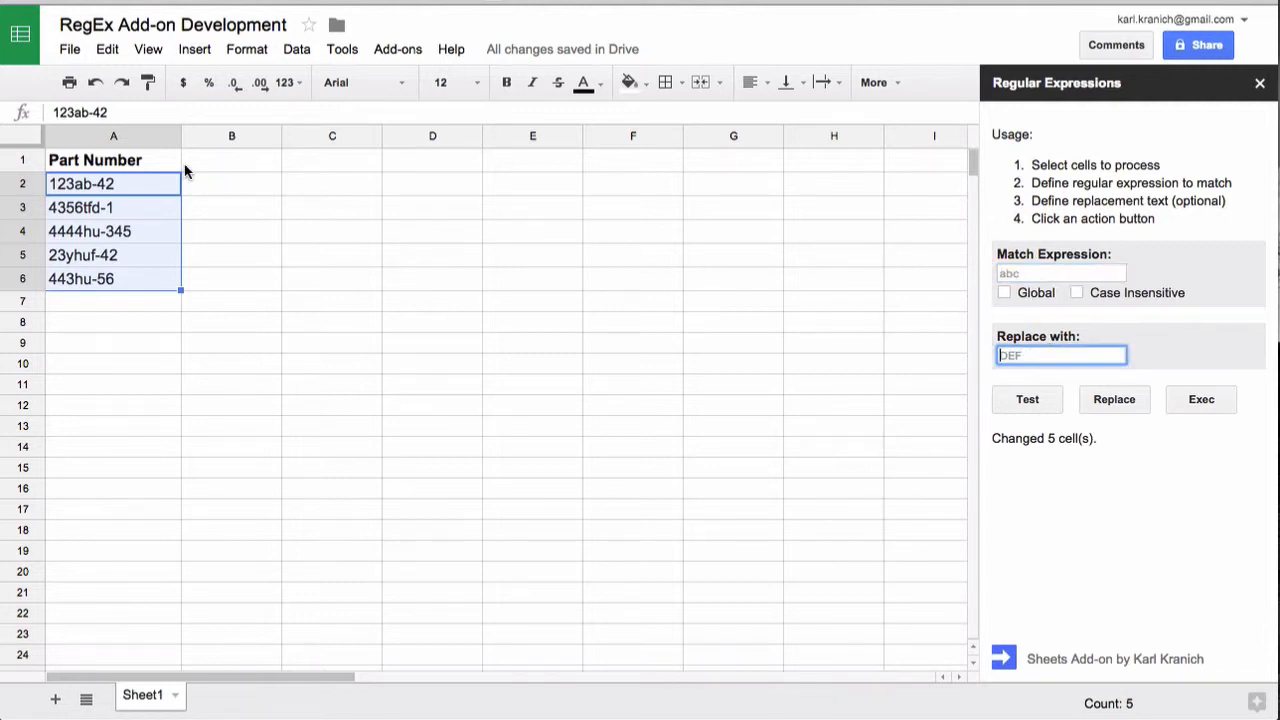
left_click(104, 54)
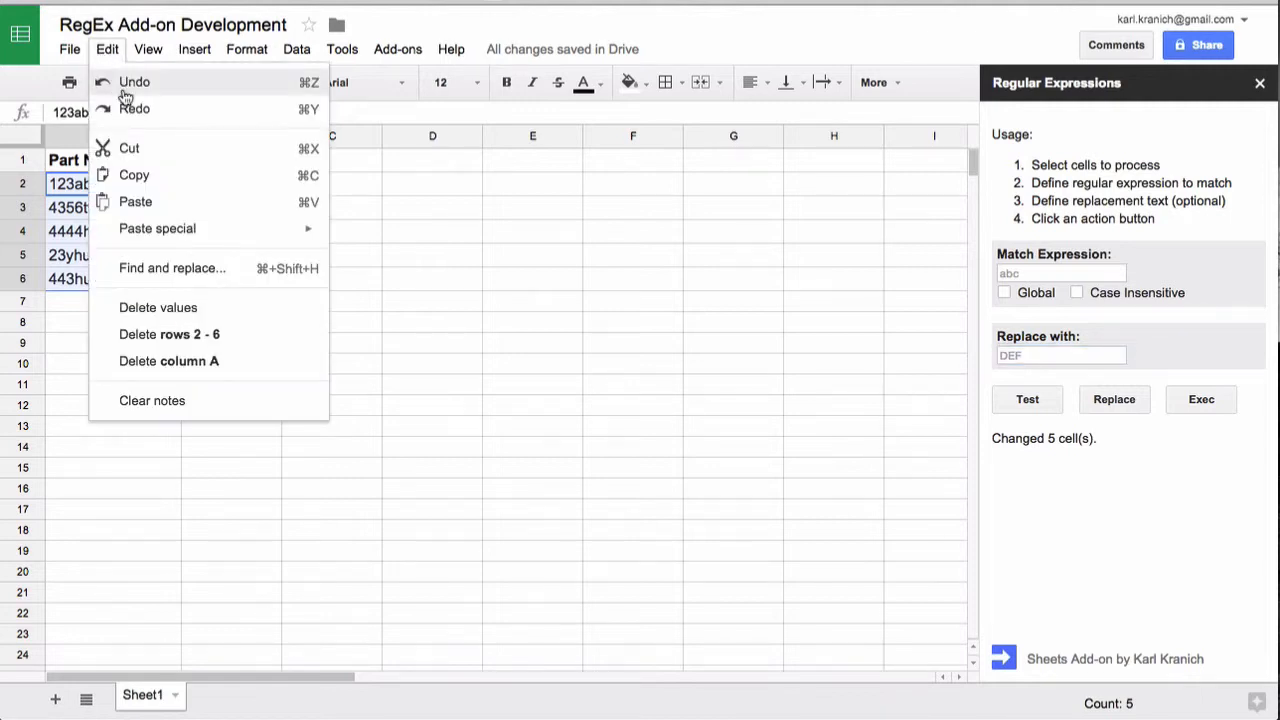
left_click(125, 86)
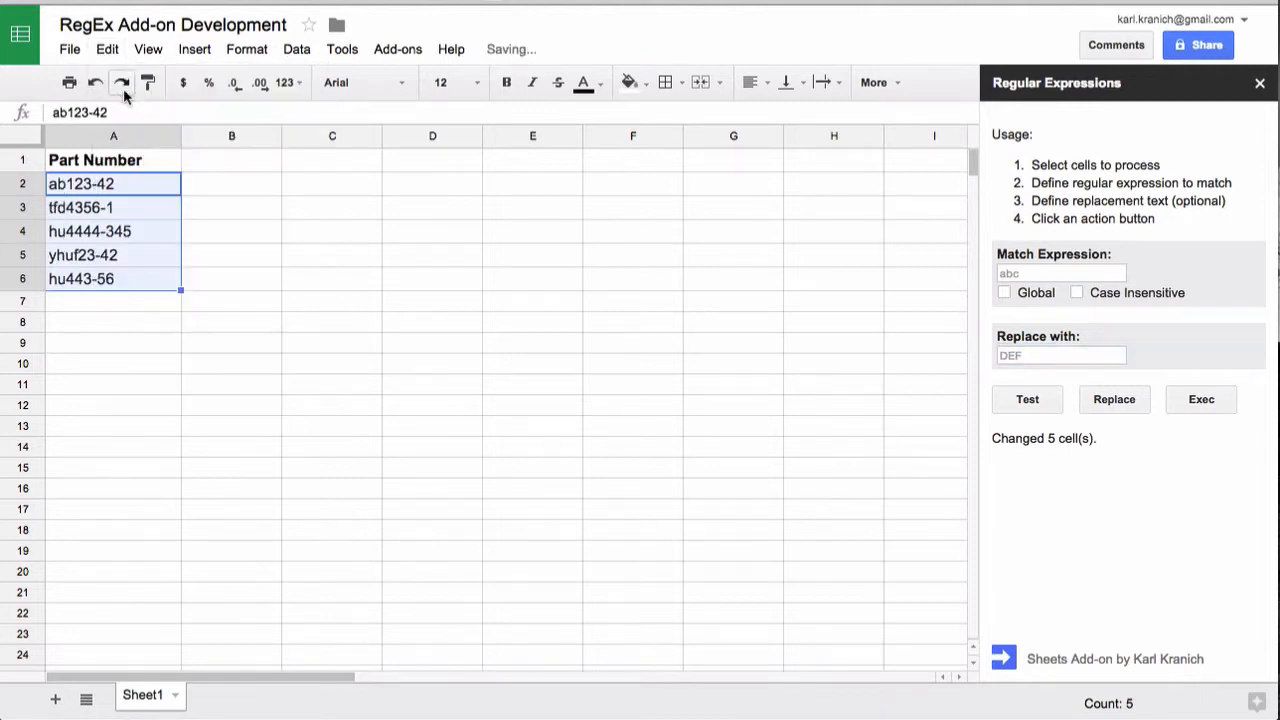
- Select cell A2 and enter the match expression ([a-z]+)(\d+)-(.*) with three capture groups
left_click(143, 188)
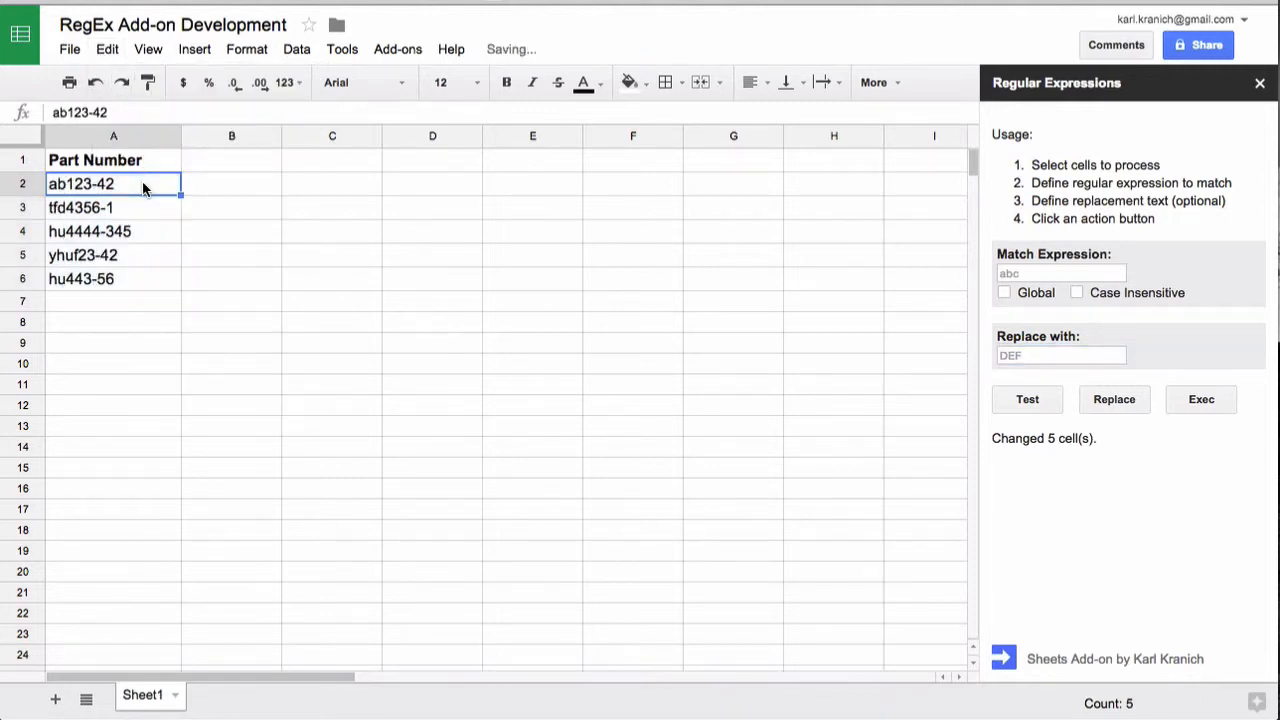
left_click(1031, 275)
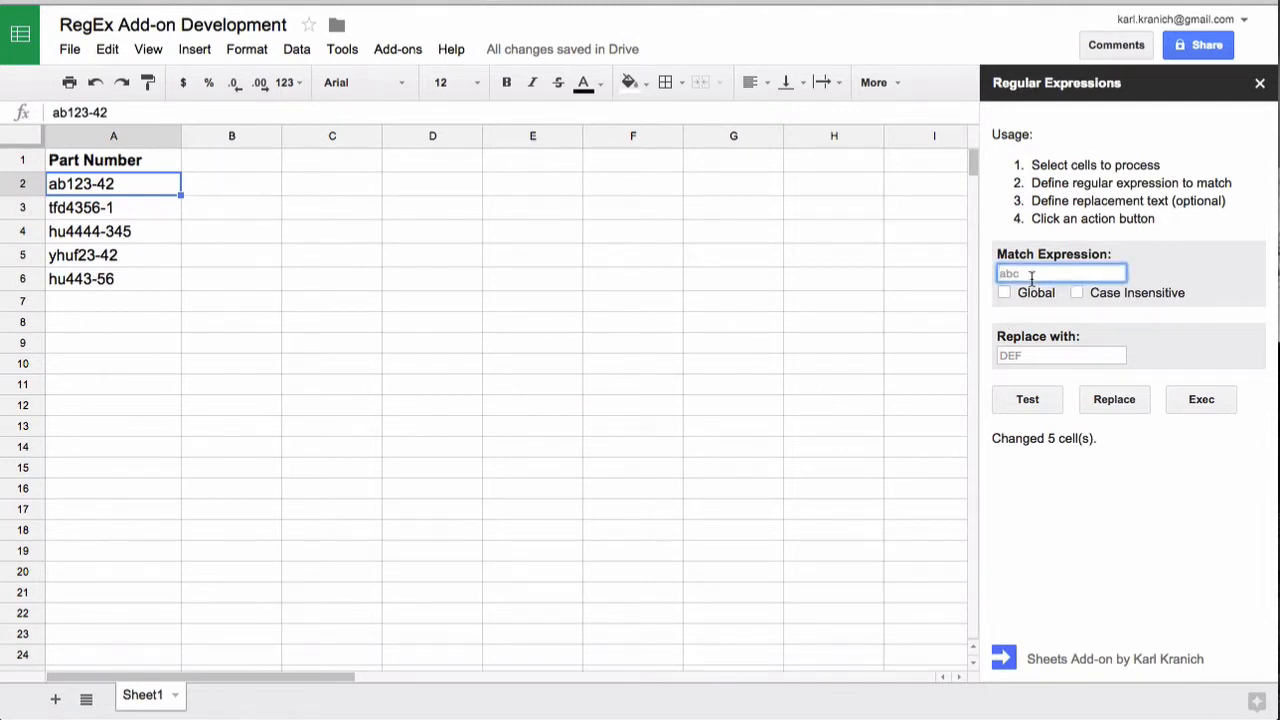
type("([a")
type("-")
type("z])")
type("+")
type(")(")
type("\\d")
type("+)")
type("-")
type("(")
type(".*")
type(")")
- Run Exec on part numbers A4:A6 to extract the captured groups into the neighbouring columns
left_click(145, 277)
left_click_drag(132, 230, 131, 283)
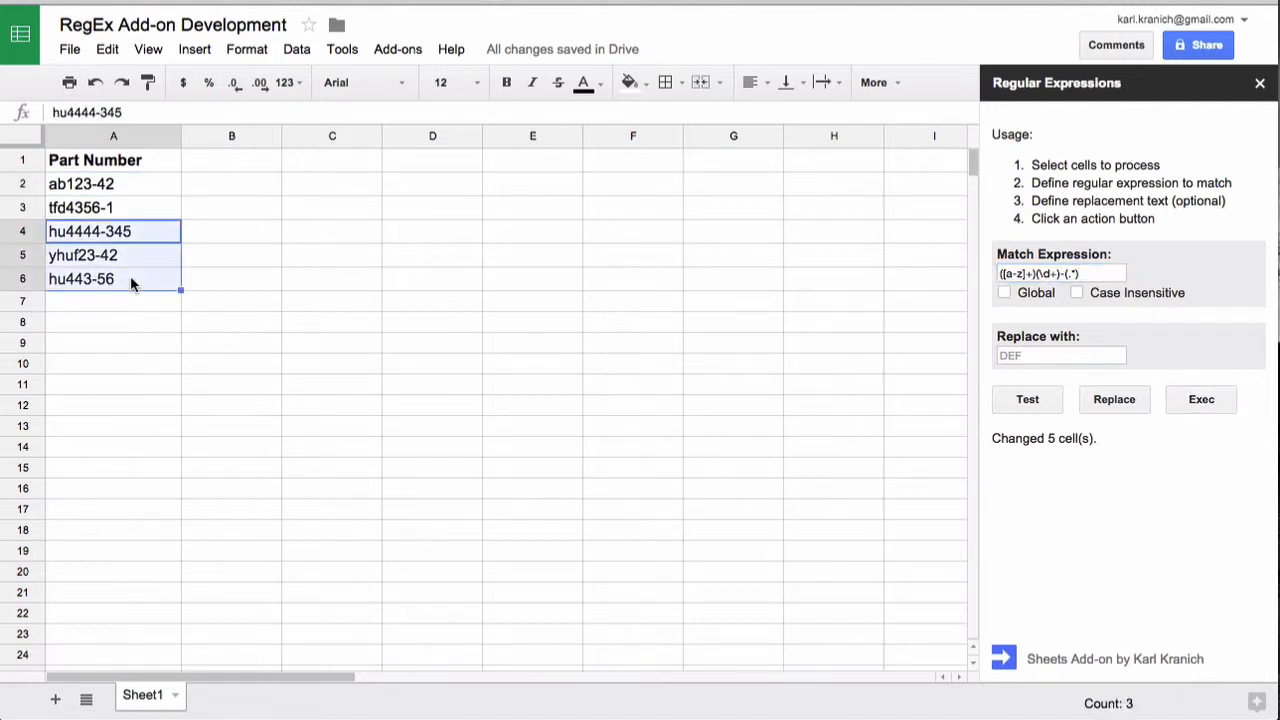
left_click(1205, 401)
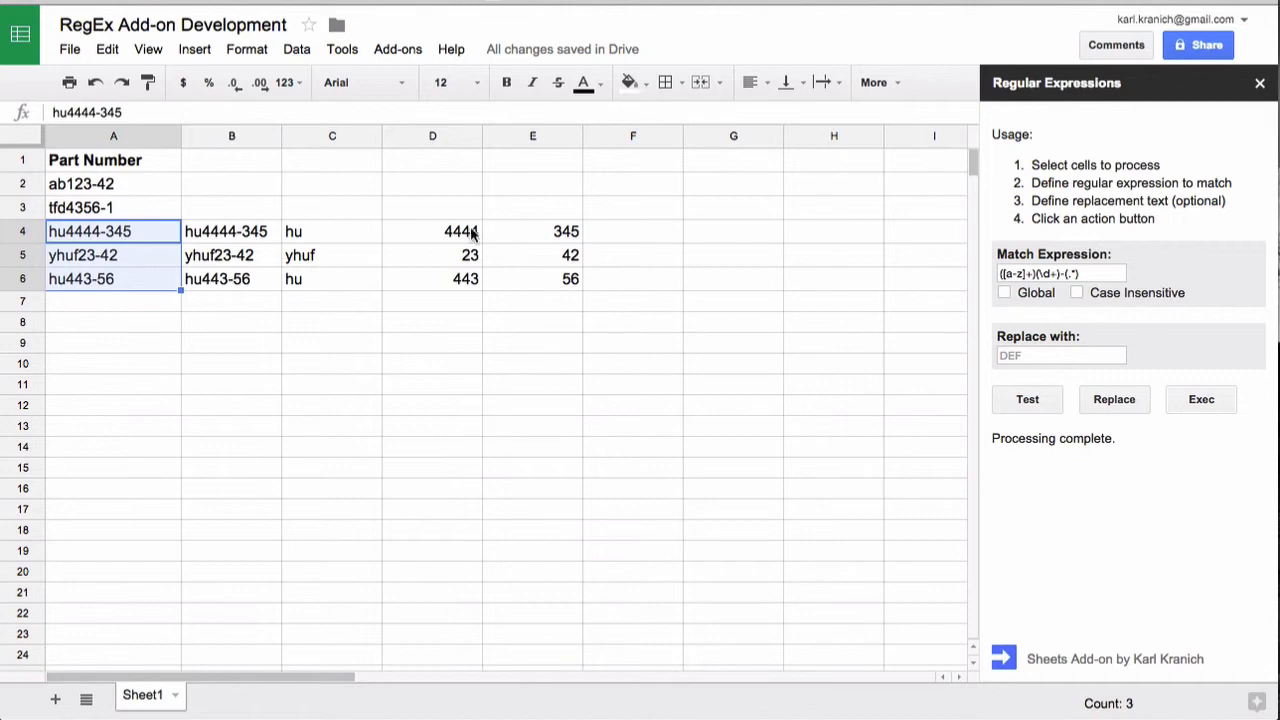
- Undo the Exec output beside part numbers A4:A6
left_click(108, 50)
left_click(118, 81)
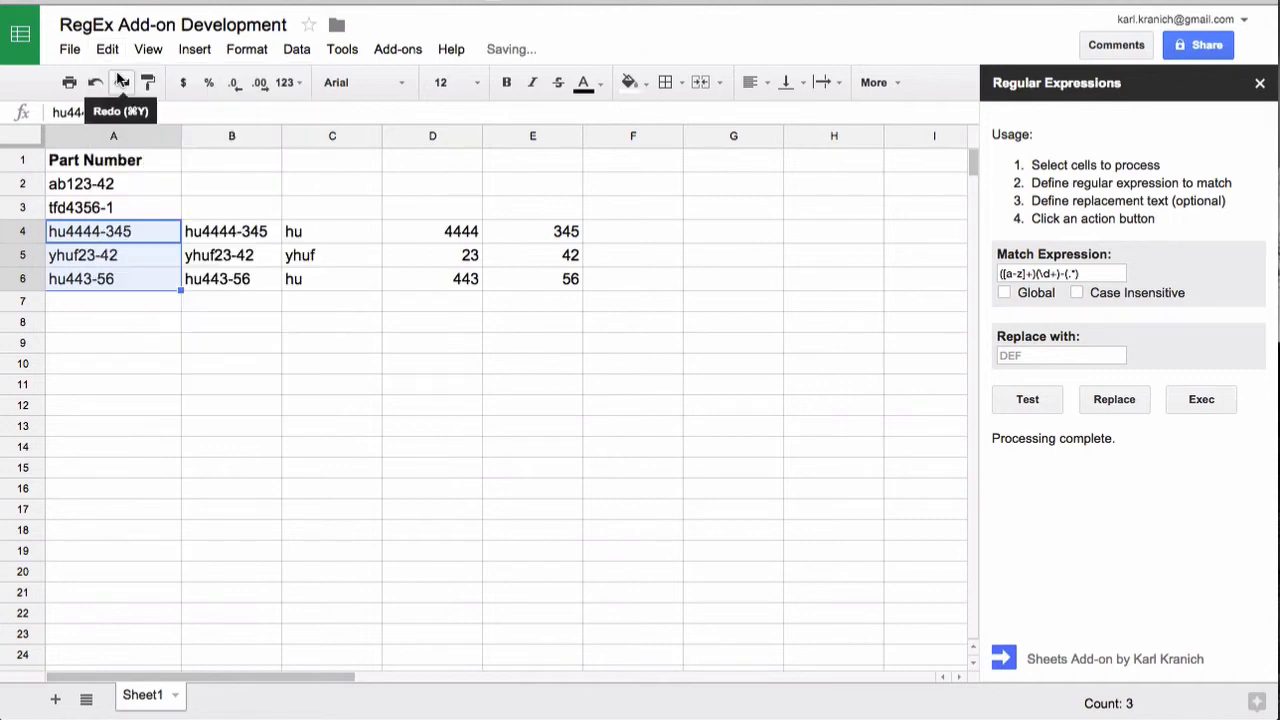
left_click(107, 50)
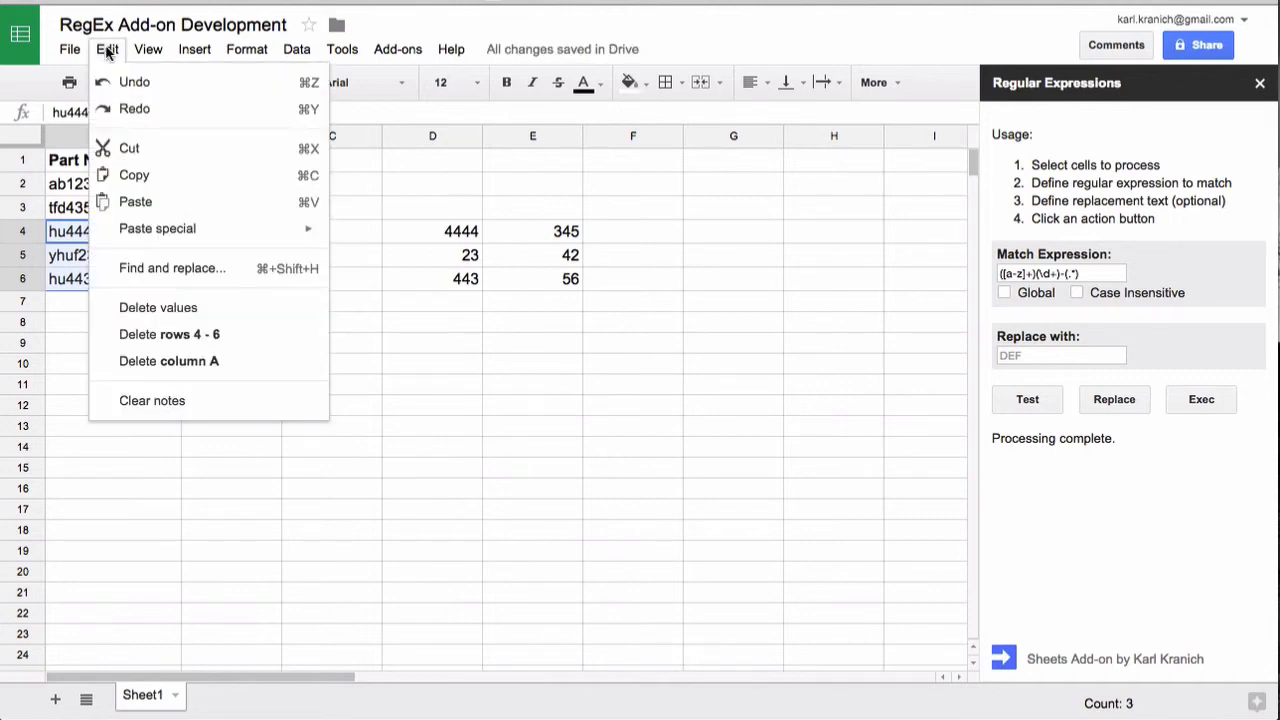
mouse_move(131, 52)
left_click(120, 81)
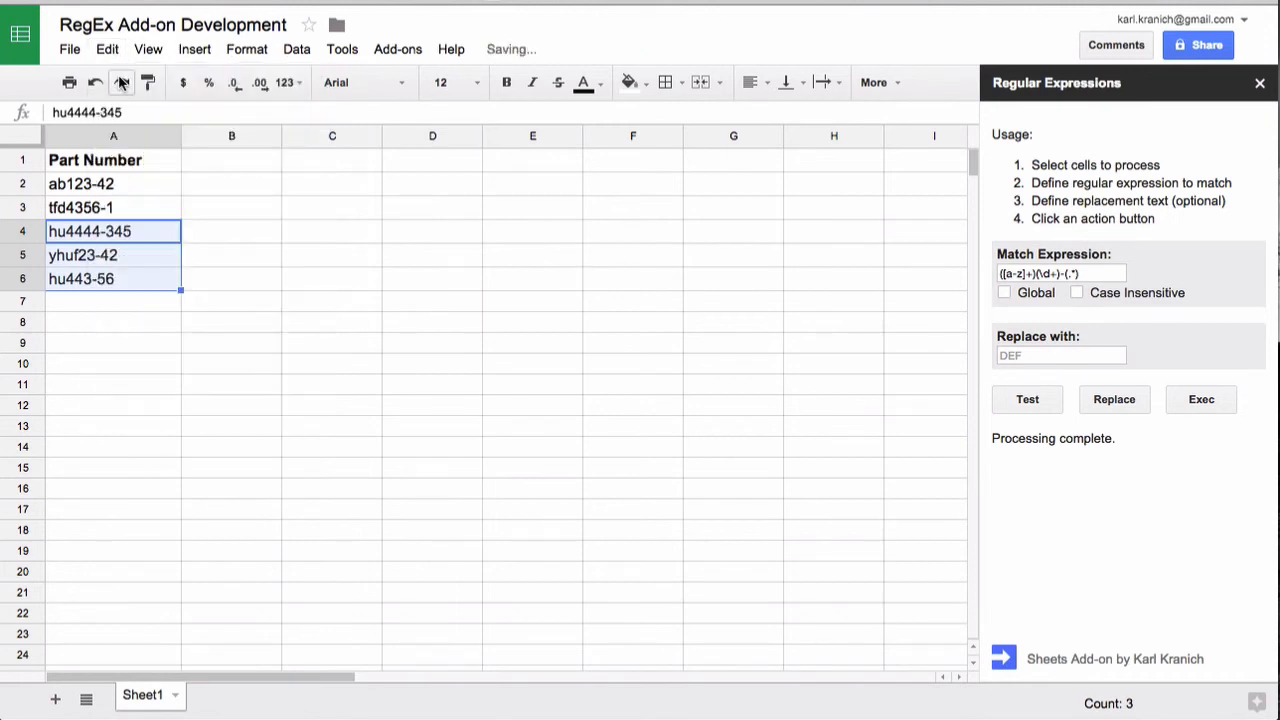